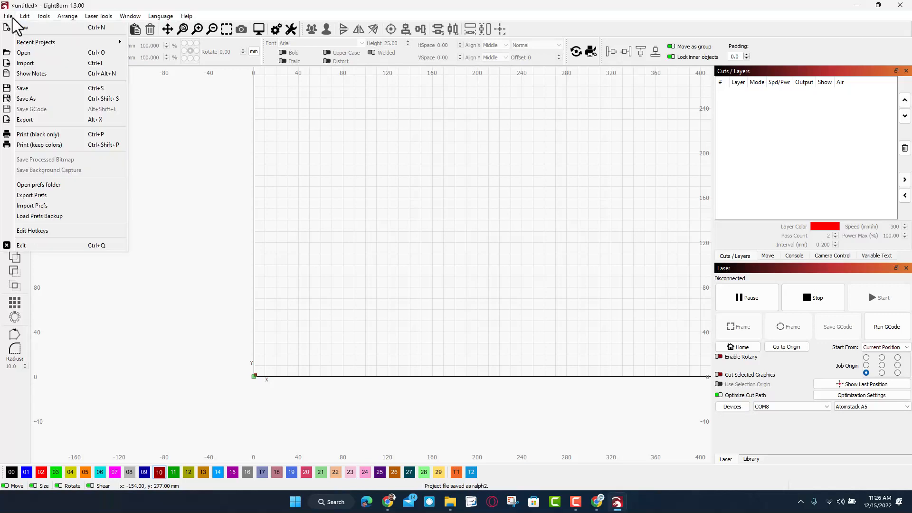
- Import the snowflake ornament SVG and drag it left and up into place on the bed
click(32, 65)
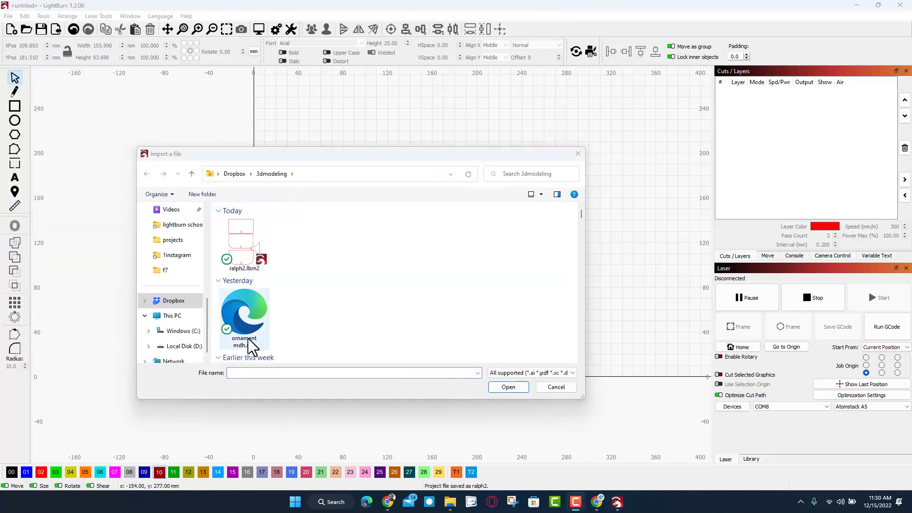
double_click(255, 337)
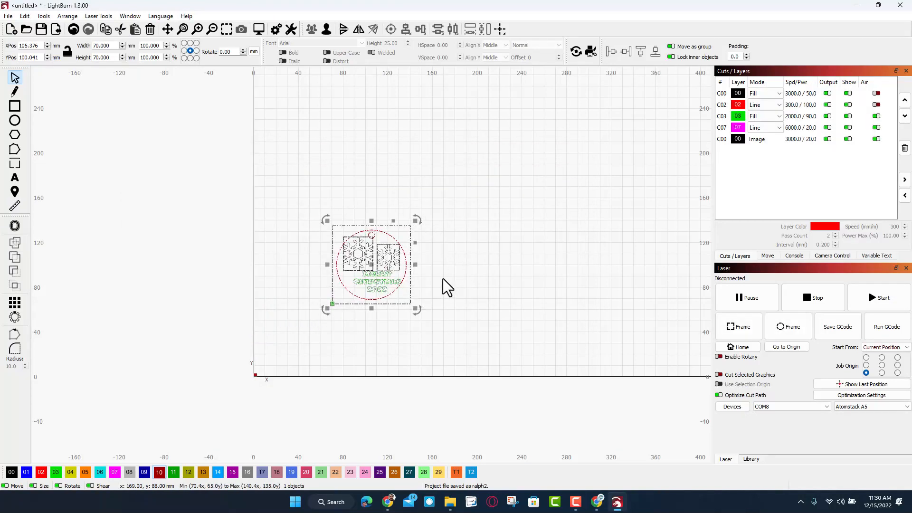
scroll(311, 243, up, 2)
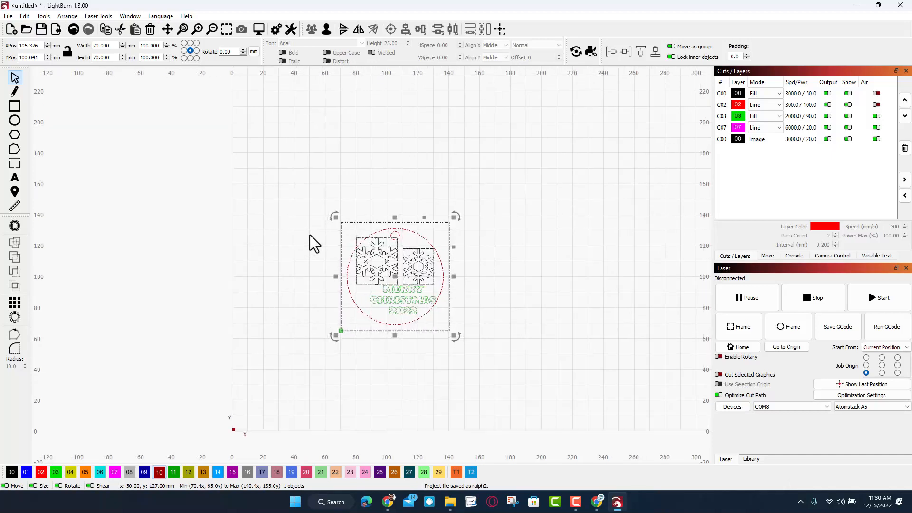
scroll(311, 243, up, 1)
scroll(364, 261, up, 2)
drag(570, 225, 465, 183)
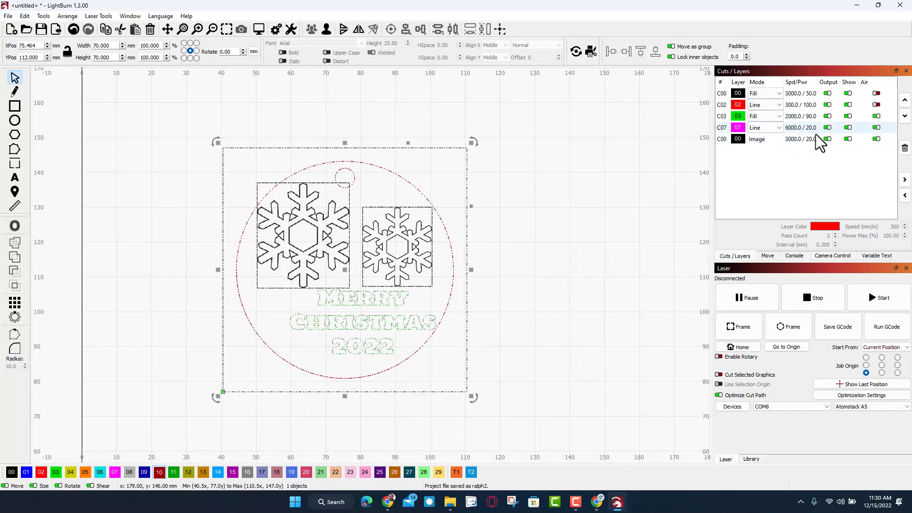
- Toggle the snowflake image layer off and on, then shift the ornament slightly right and up
click(848, 140)
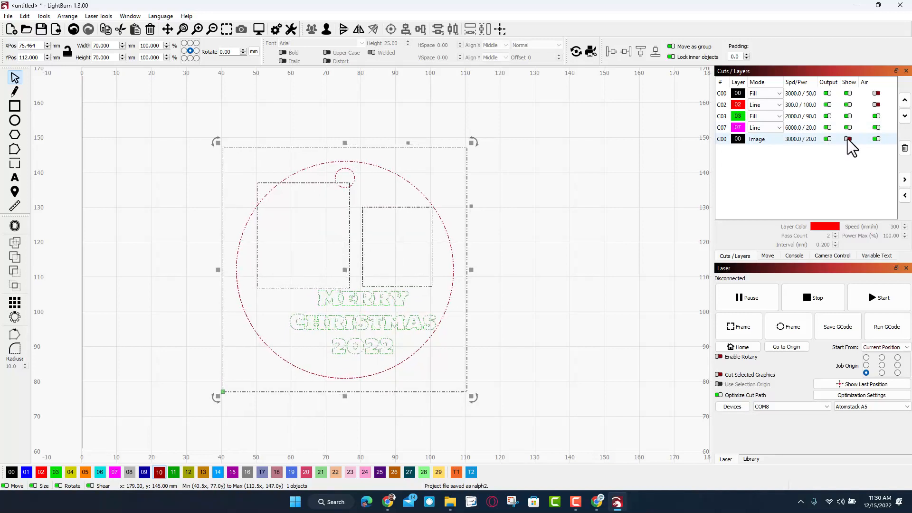
click(848, 140)
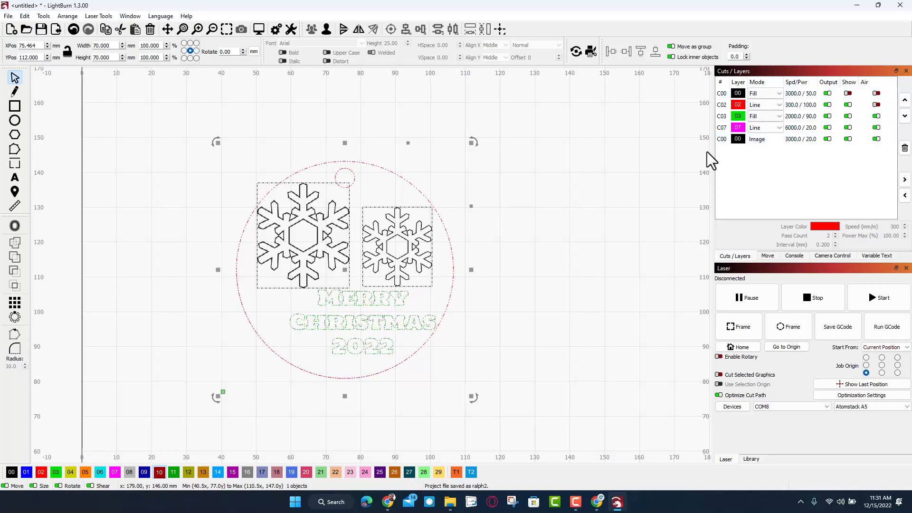
drag(405, 216, 428, 225)
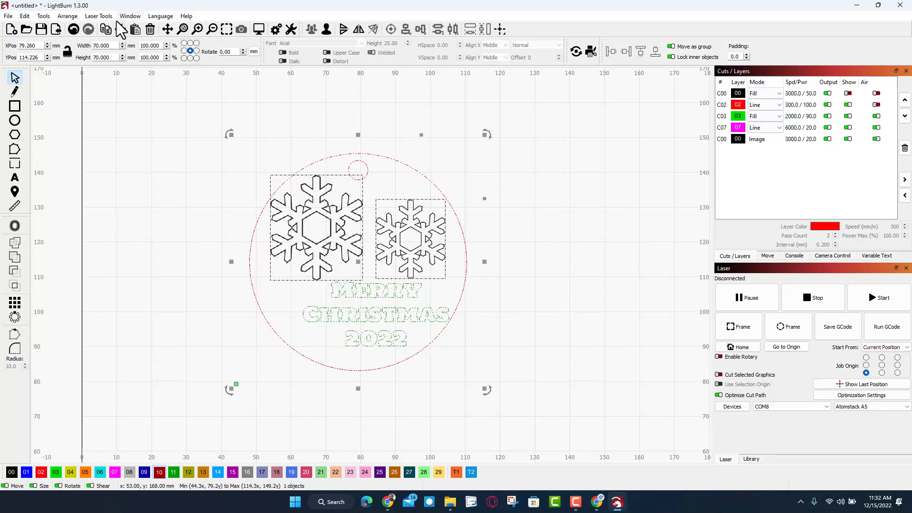
- Ungroup the ornament into separate shapes via Arrange > Ungroup
click(68, 16)
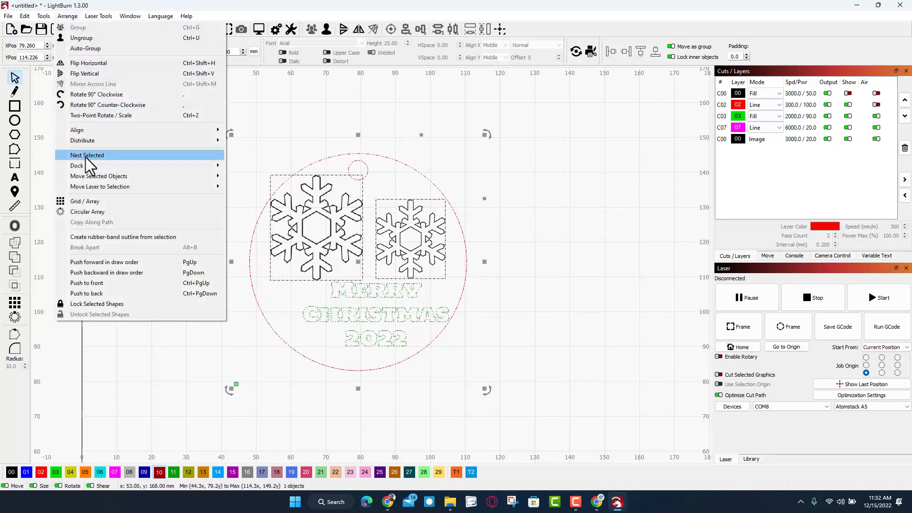
click(93, 38)
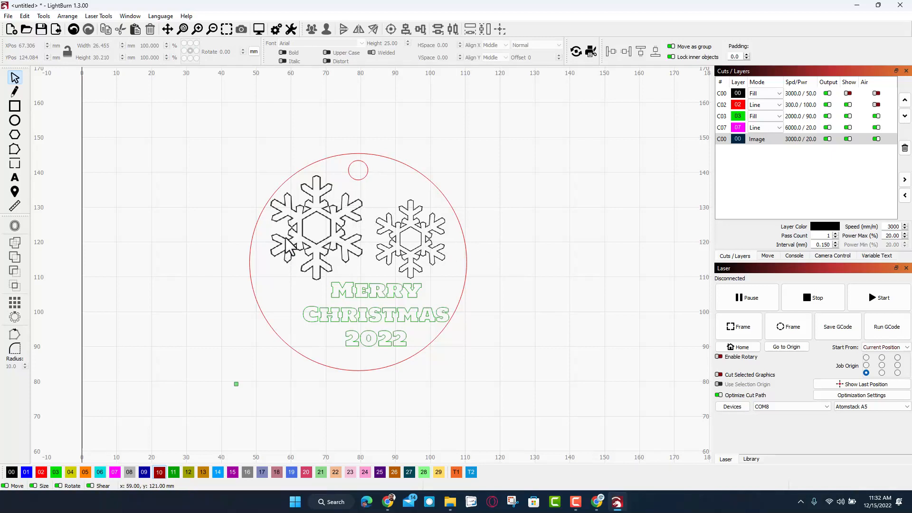
- Move both snowflakes onto new purple image layer 15 at speed 600
click(330, 221)
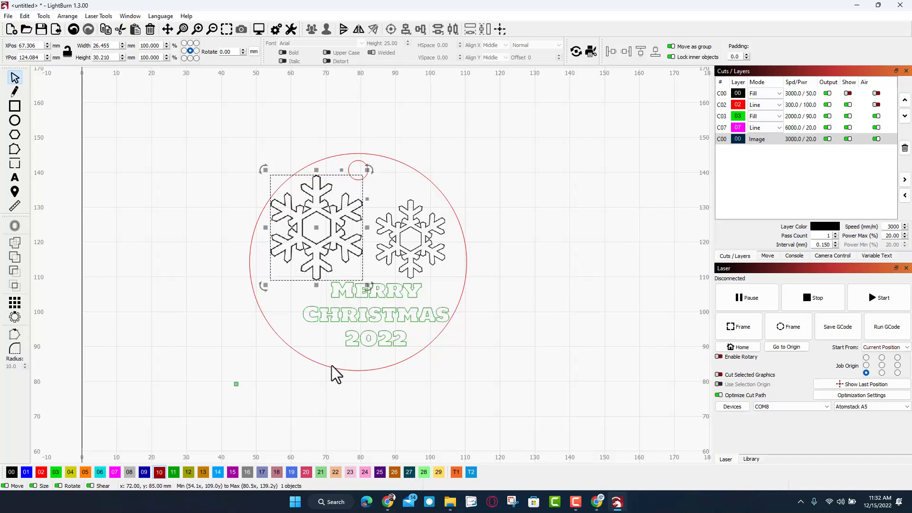
click(233, 472)
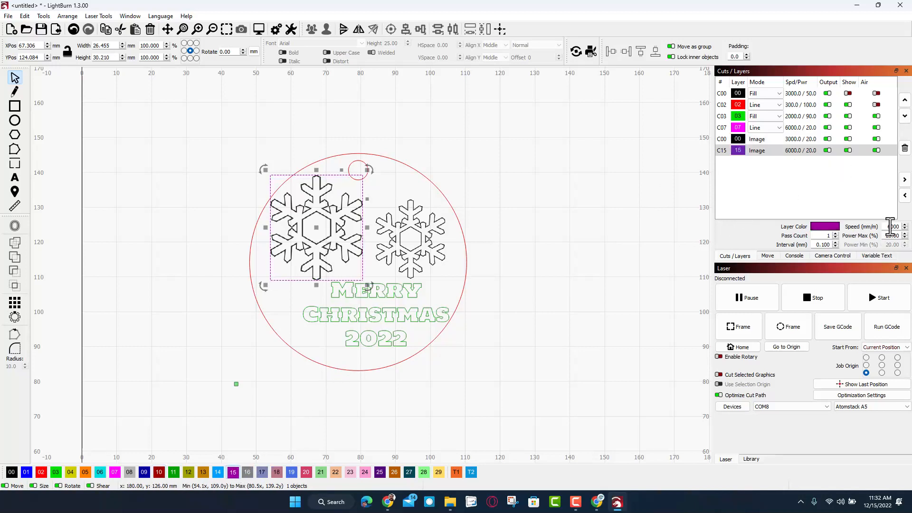
double_click(888, 227)
text(600)
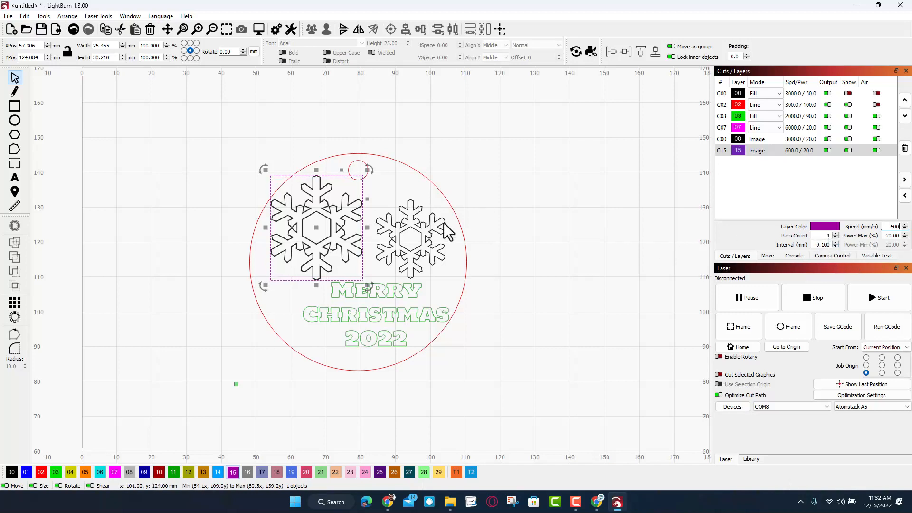
click(408, 222)
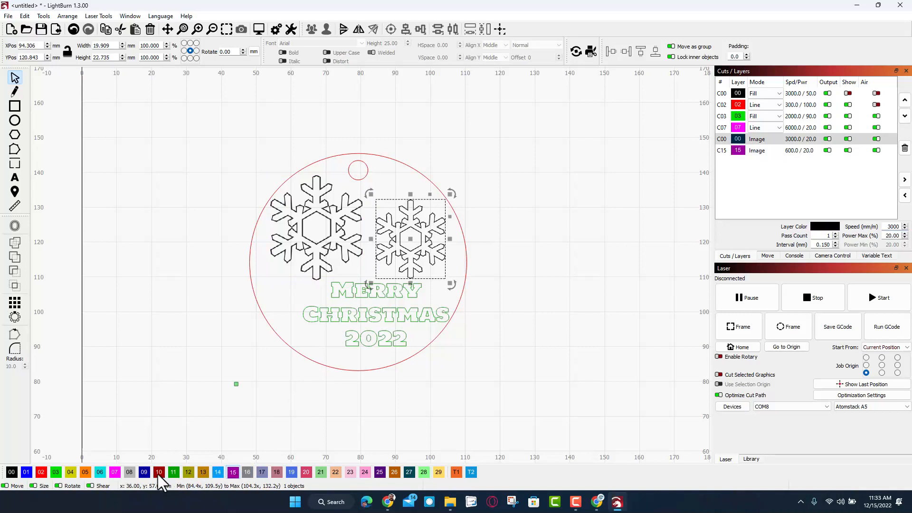
click(232, 473)
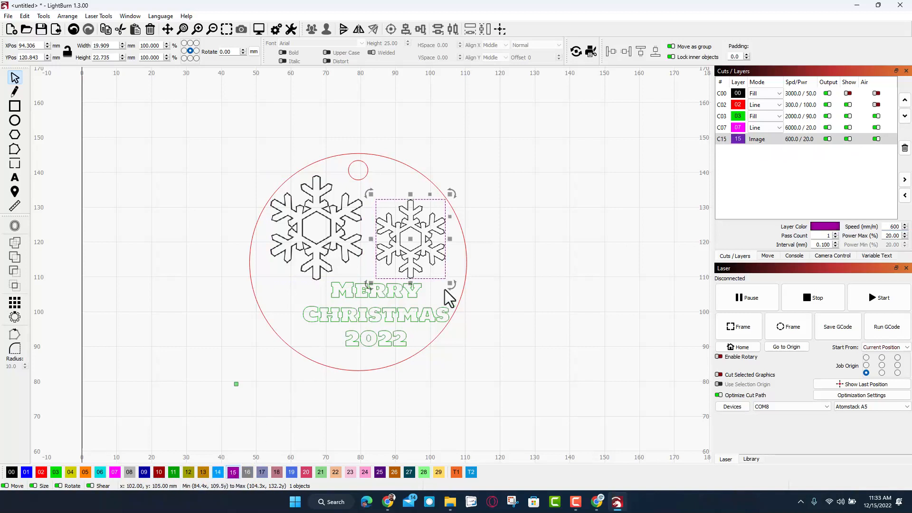
click(368, 157)
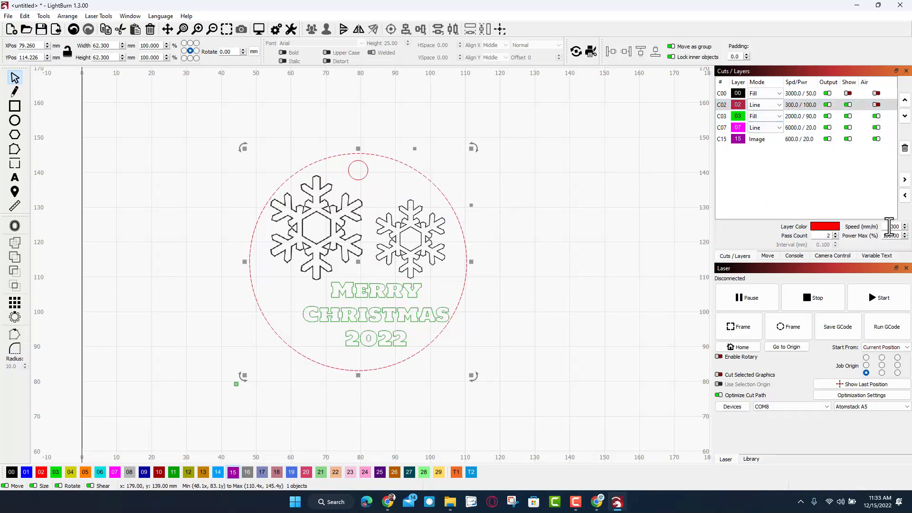
- Set the red circle layer C02 speed to 250 and select the green text
drag(889, 226, 906, 226)
text(250)
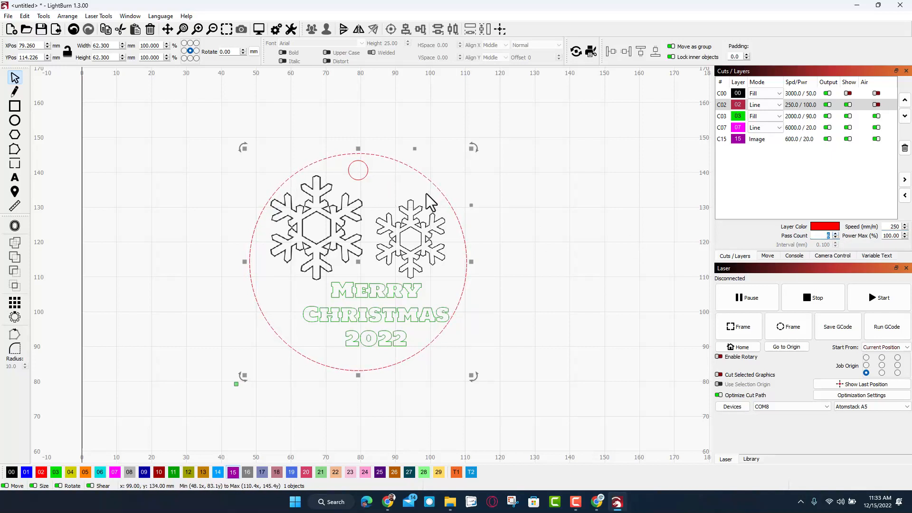
click(376, 292)
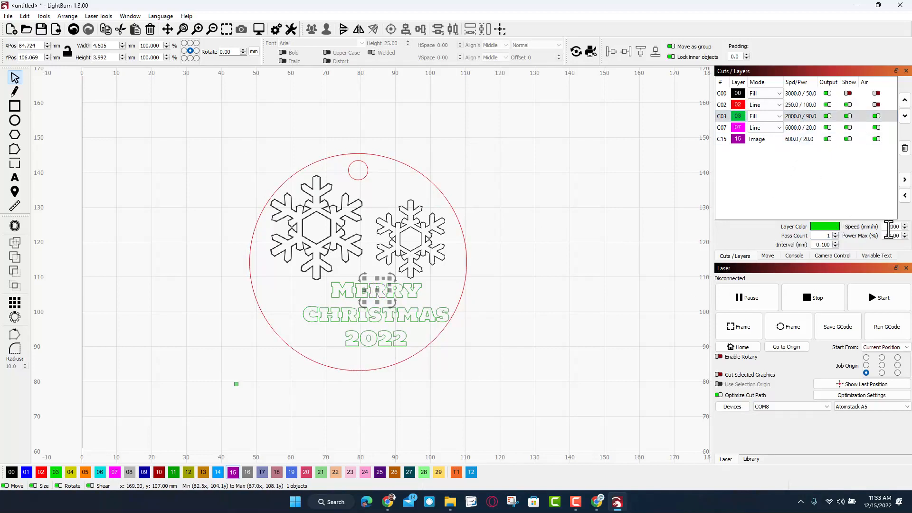
- Review the green layer speed, then set magenta layer C07 to 500 mm/min and 30% max power
double_click(891, 226)
text(60)
click(740, 126)
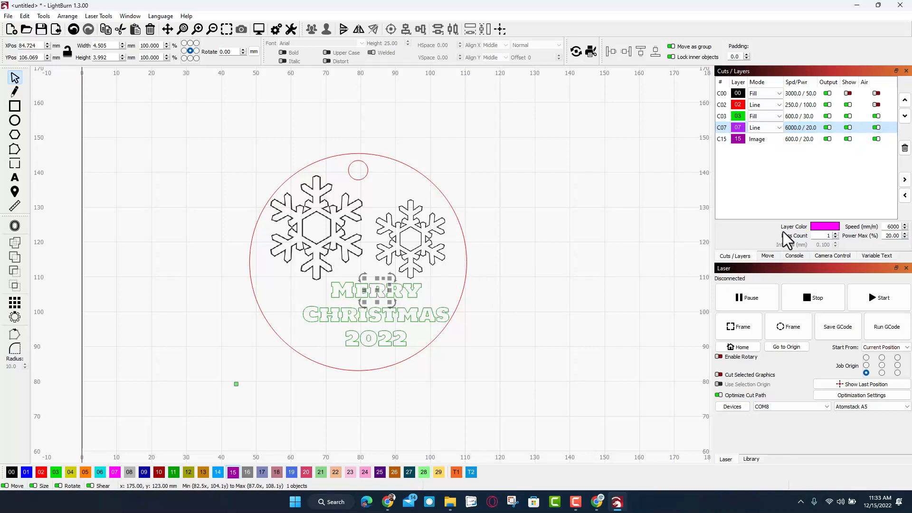
double_click(889, 227)
text(5)
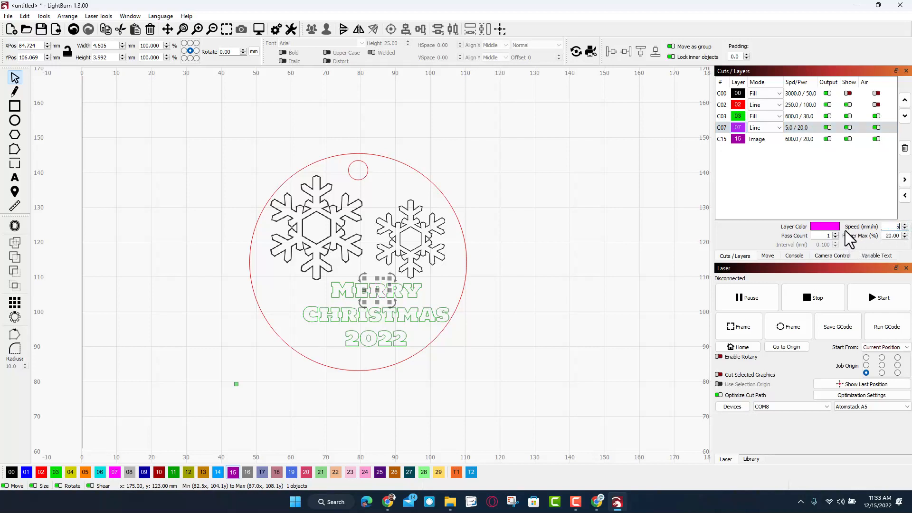
text(00)
key(Tab)
text(30)
click(759, 172)
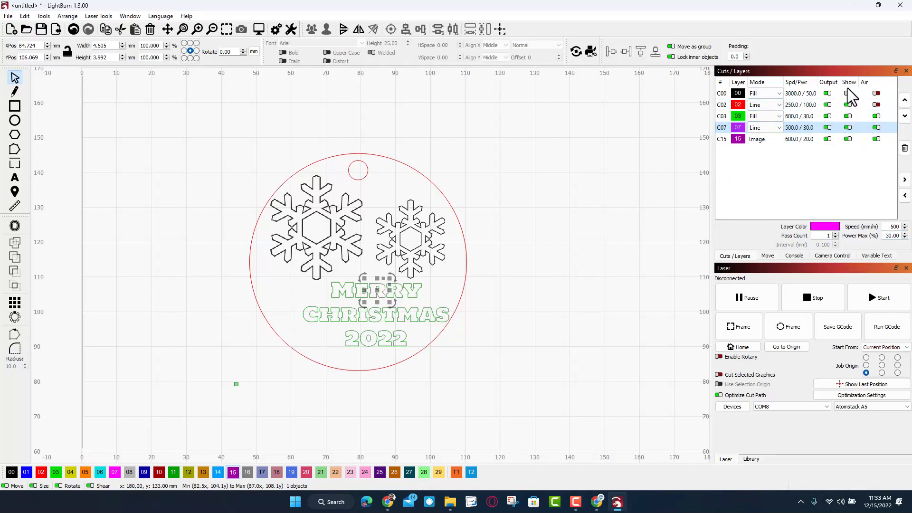
- Turn off Output and Show for the black C00 layer and clear the selection
click(738, 106)
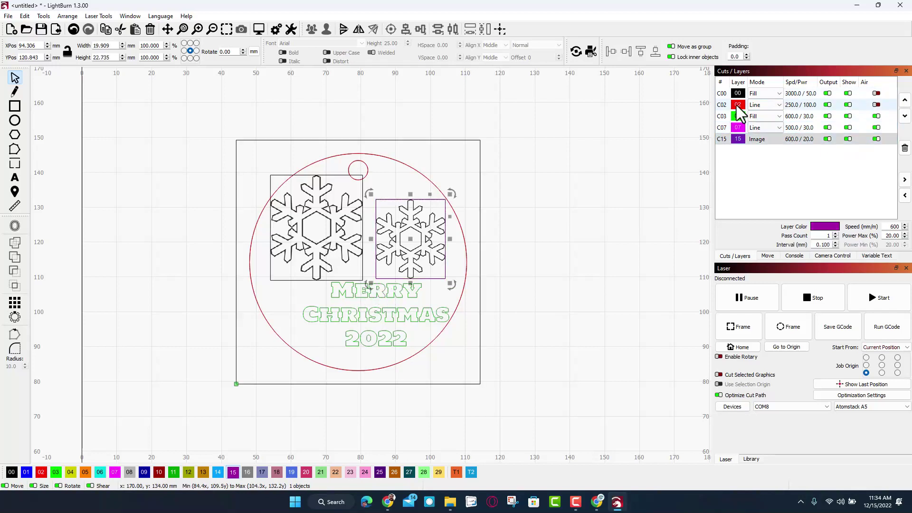
click(828, 93)
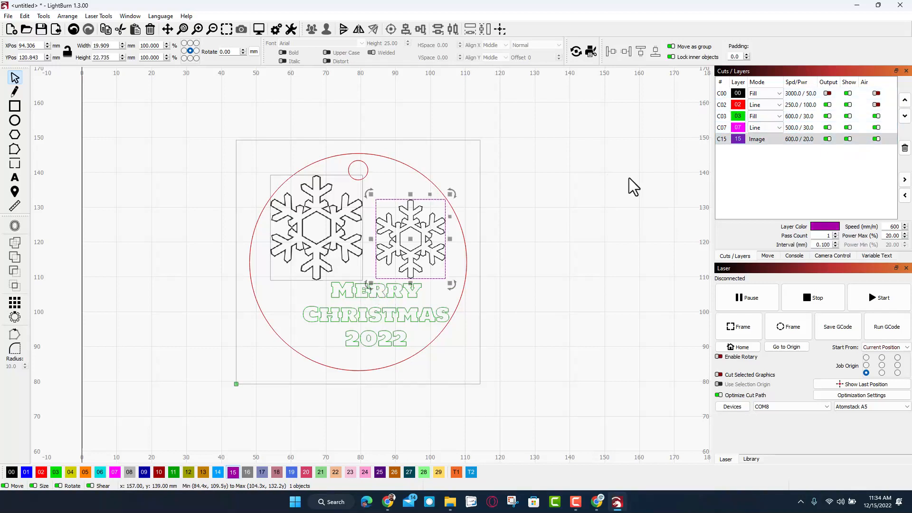
click(848, 94)
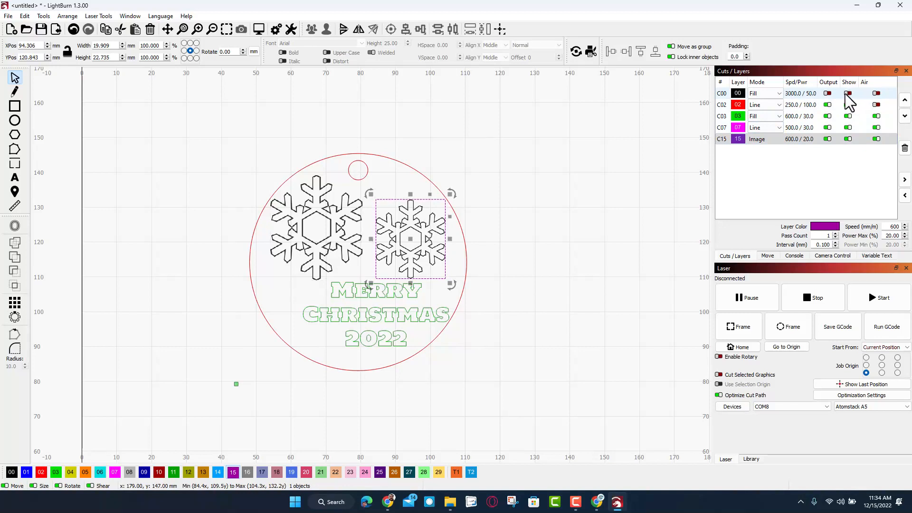
click(581, 202)
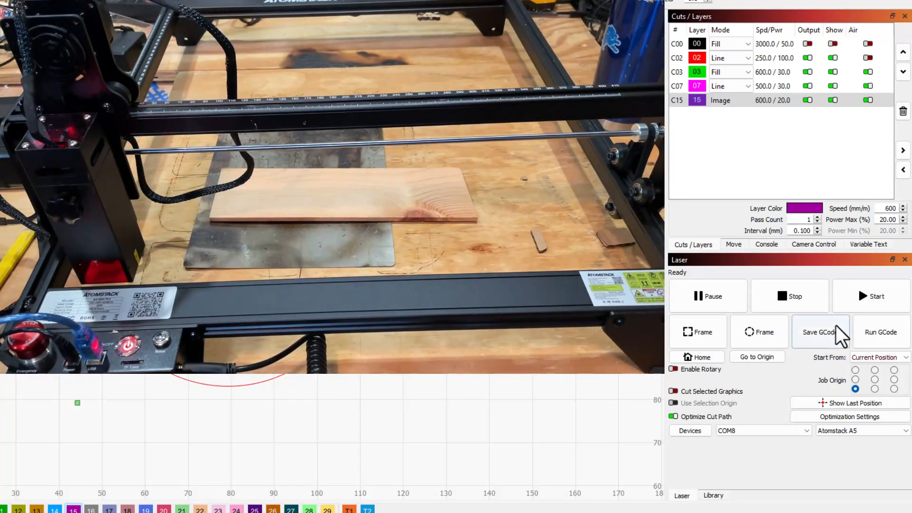
- Jog the laser head to X 151, Y 121 over the pine board and frame the job outline
click(734, 244)
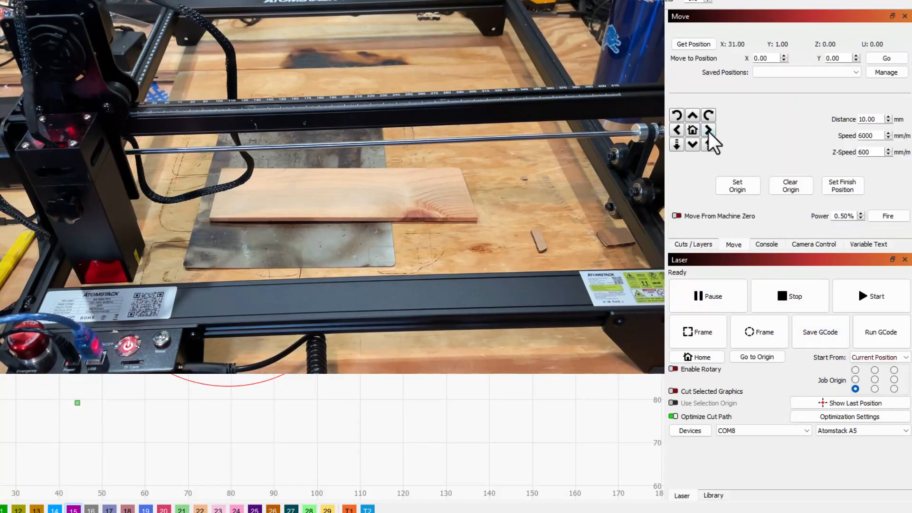
click(708, 131)
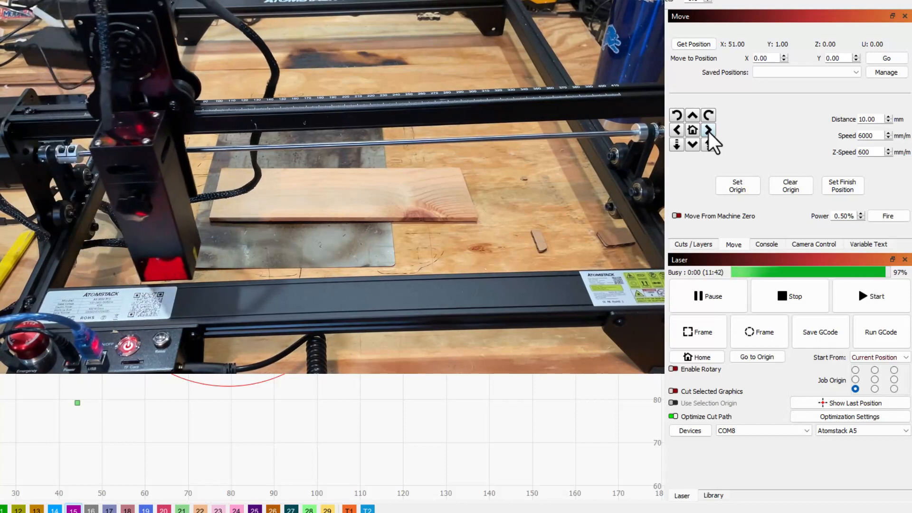
click(708, 131)
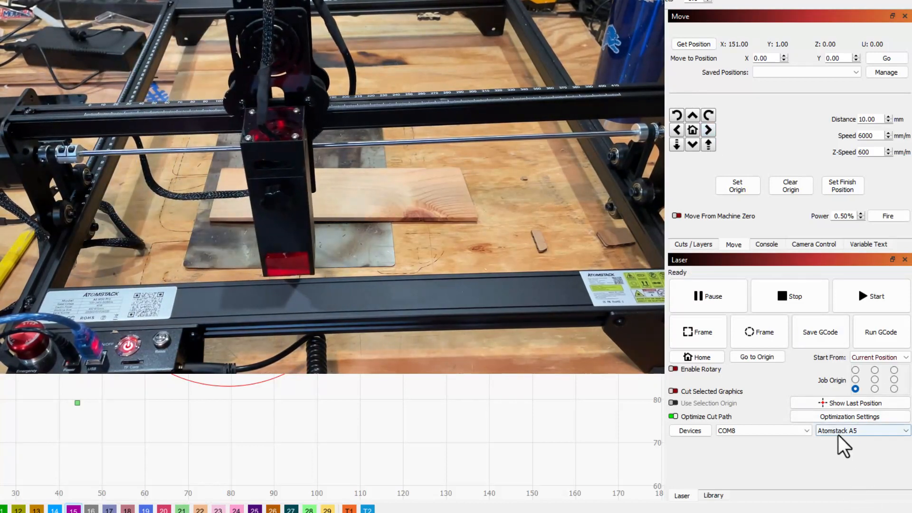
click(691, 118)
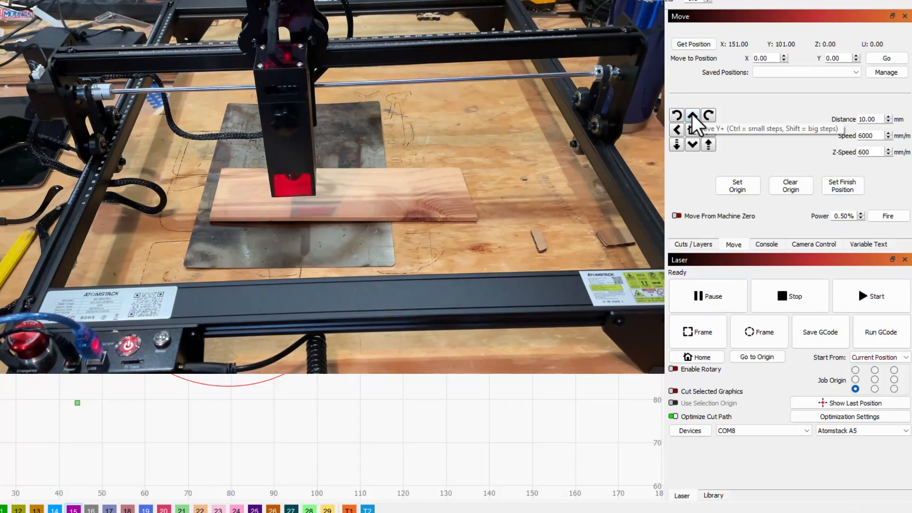
click(693, 118)
click(694, 118)
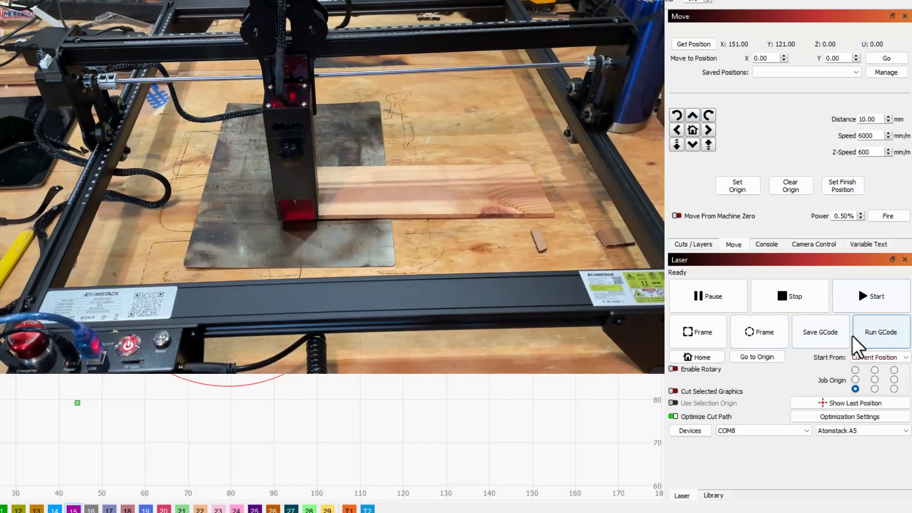
click(703, 339)
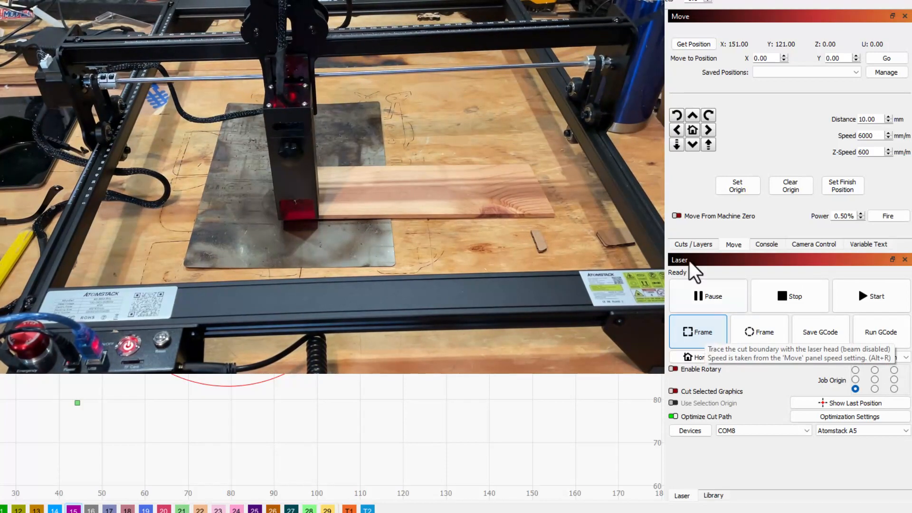
- Jog the head left to X 131 and to Y 111 in 10 mm steps, then reframe
click(677, 132)
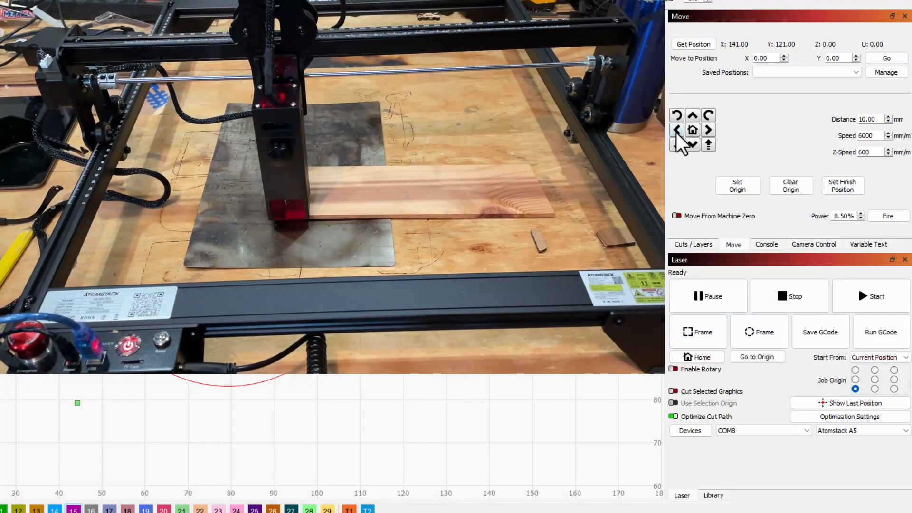
click(678, 132)
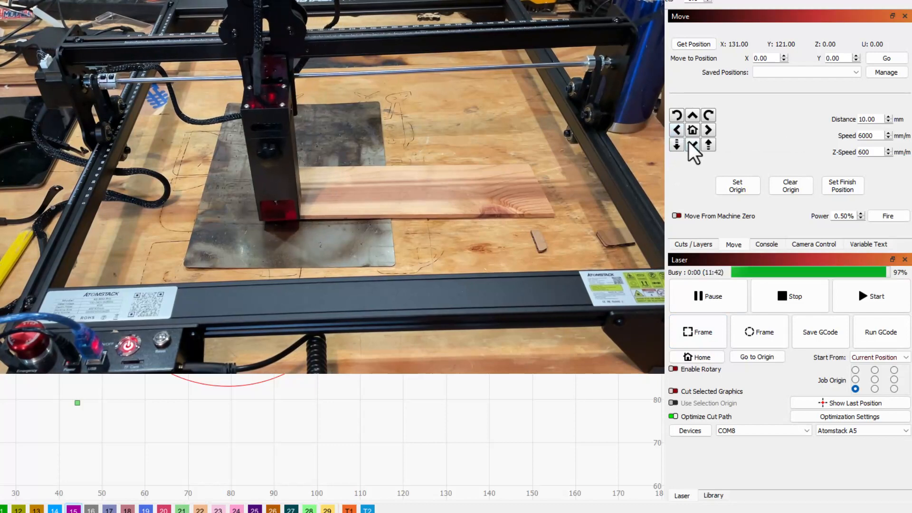
click(692, 145)
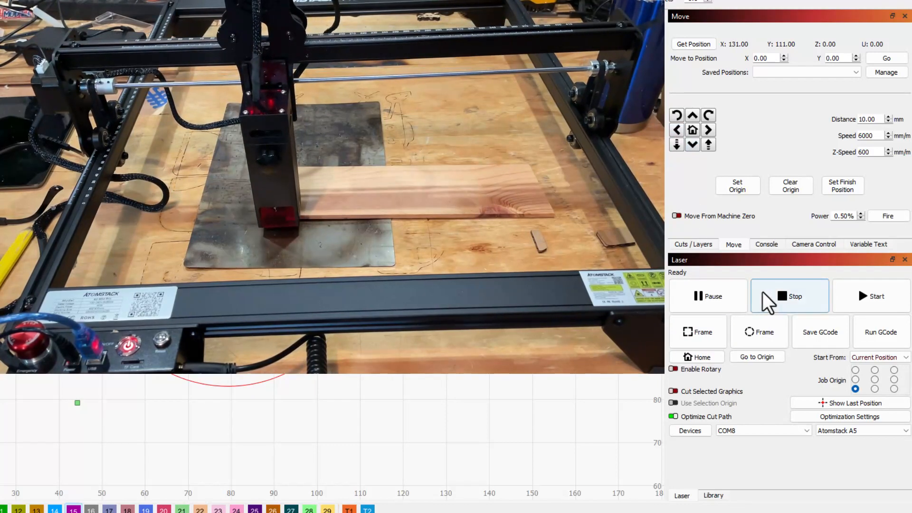
click(708, 342)
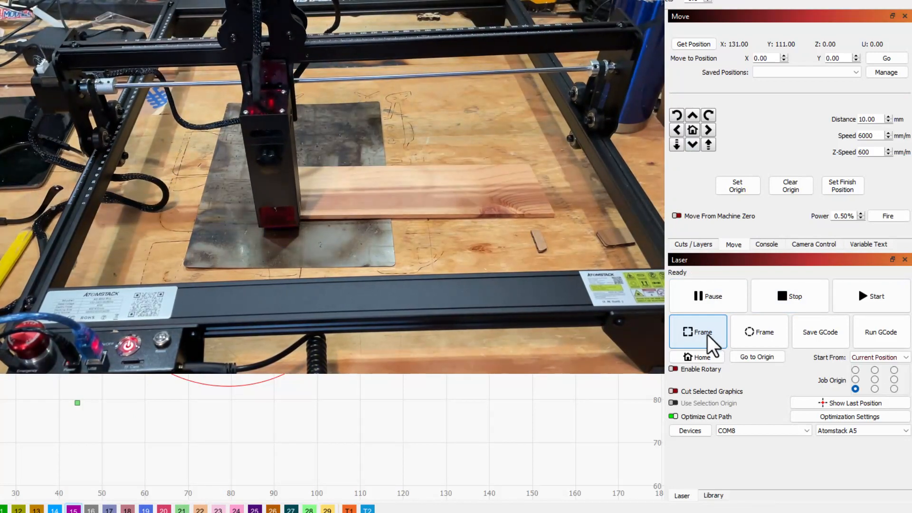
- Nudge the head right to X 137, framing to check placement on the board
click(709, 131)
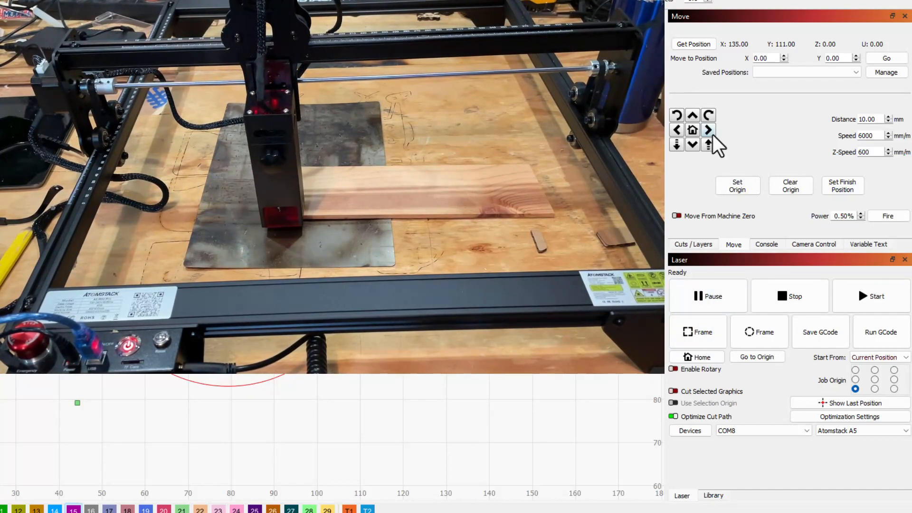
click(697, 332)
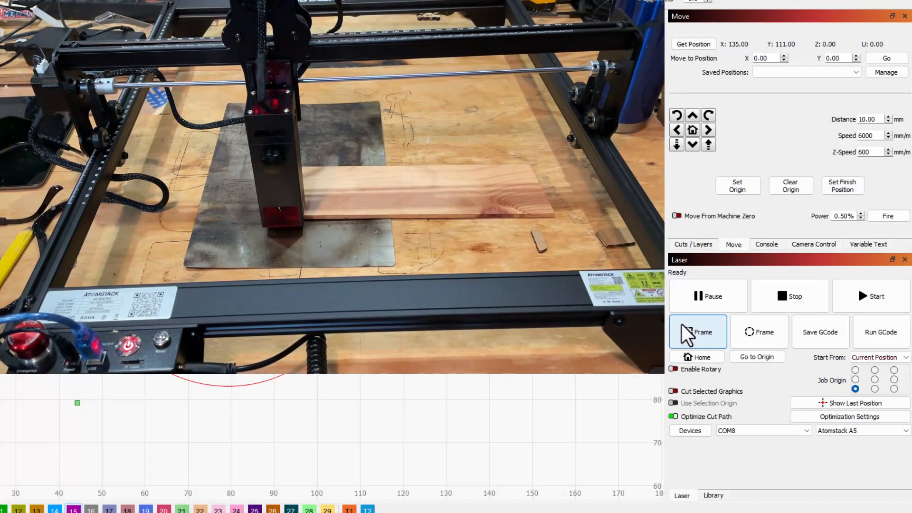
click(709, 131)
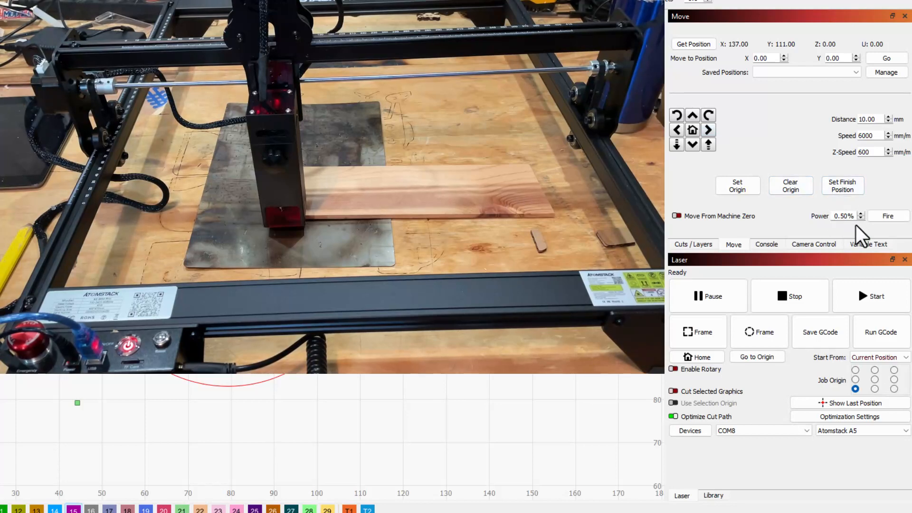
- Start the ornament job so the laser burns into the pine board
click(868, 292)
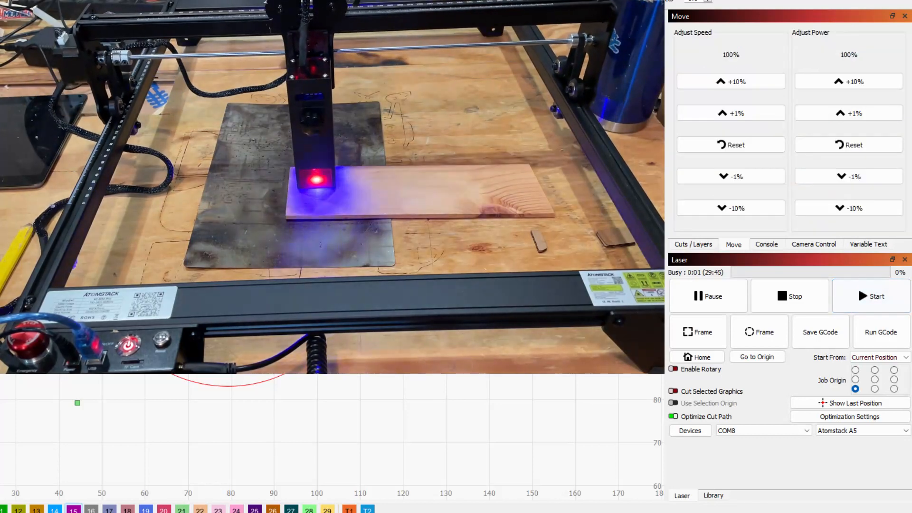